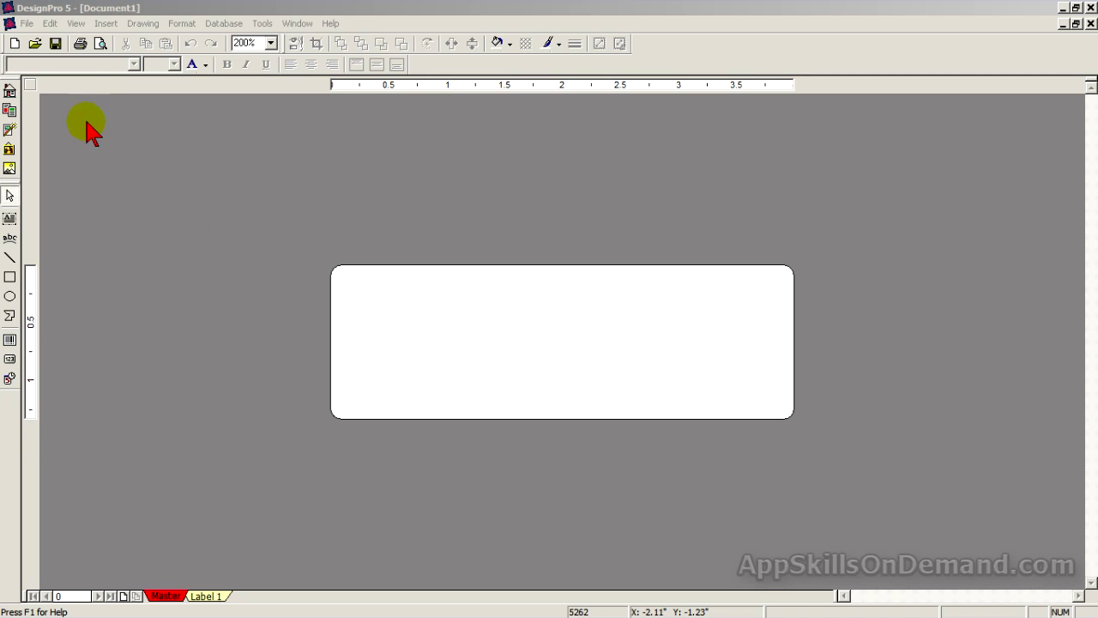
# Turn on the Database toolbar from the View > Toolbars menu.
pyautogui.click(76, 24)
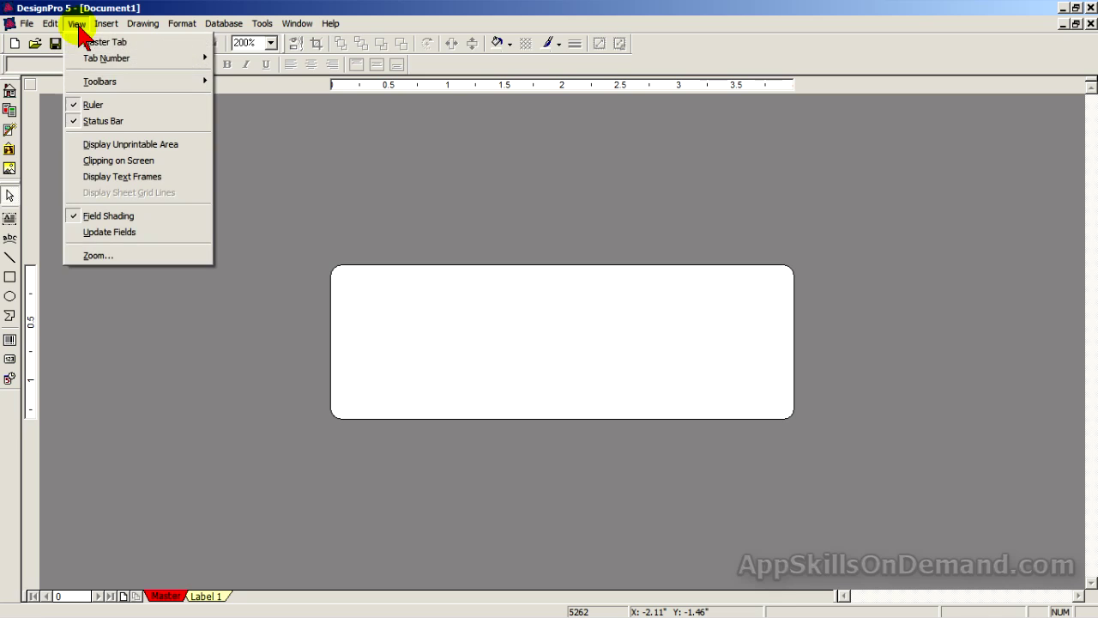
pyautogui.moveTo(130, 88)
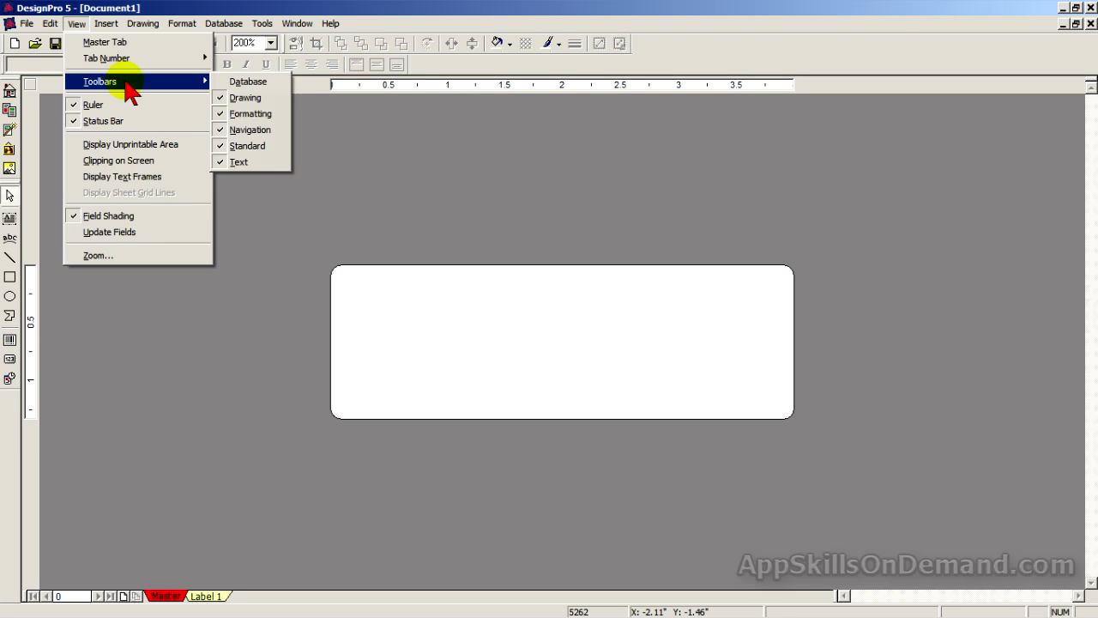
pyautogui.click(228, 82)
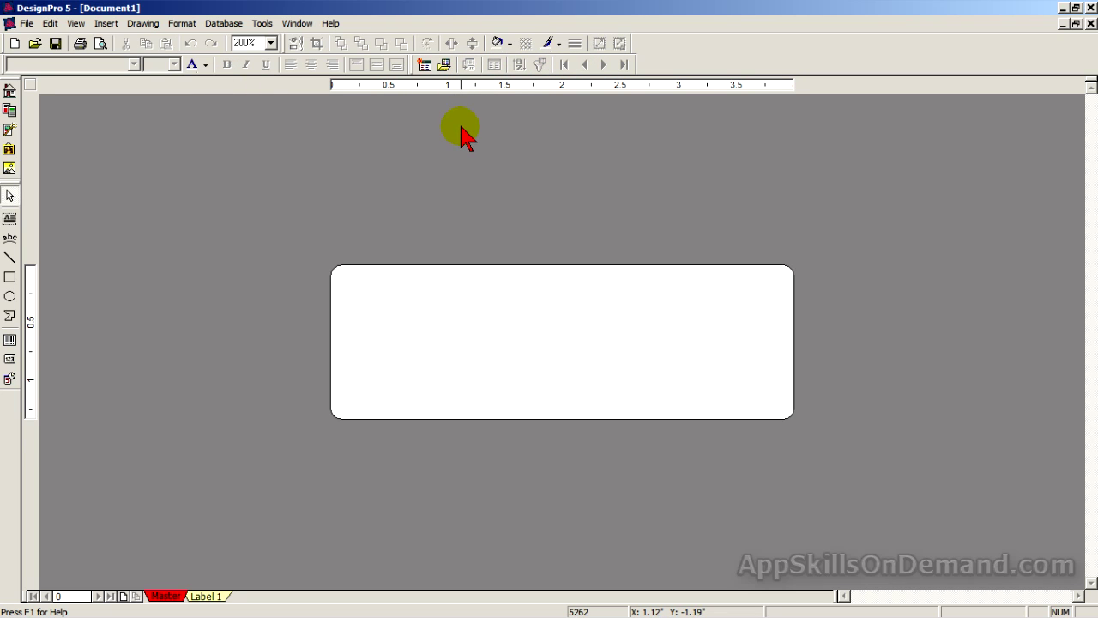
# Bring up the Open Database choices and the help index for searching.
pyautogui.click(446, 65)
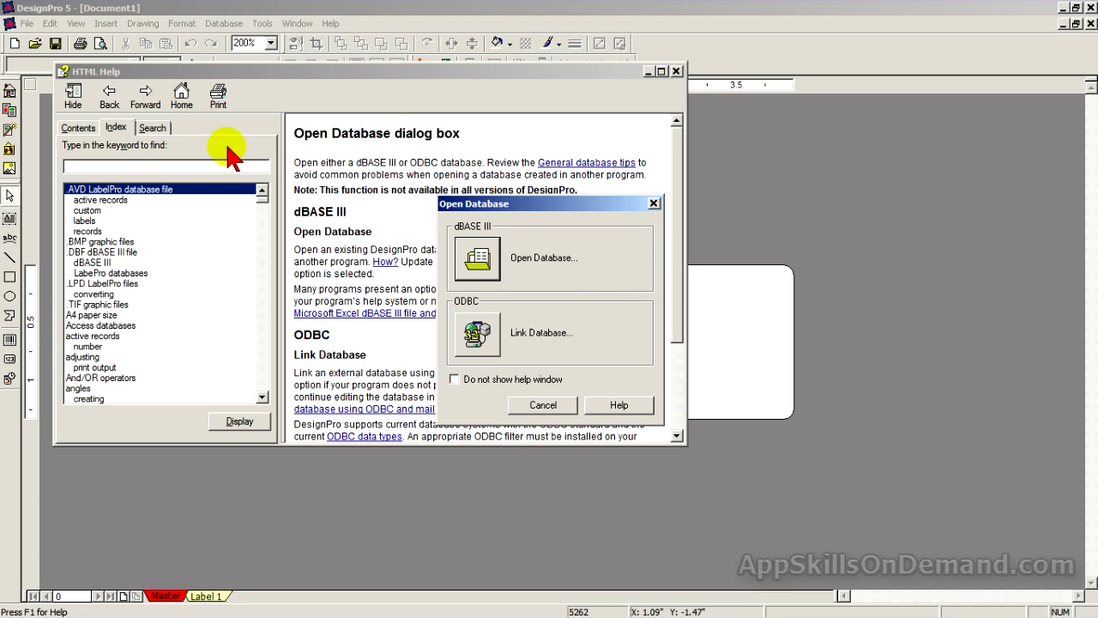
pyautogui.click(123, 170)
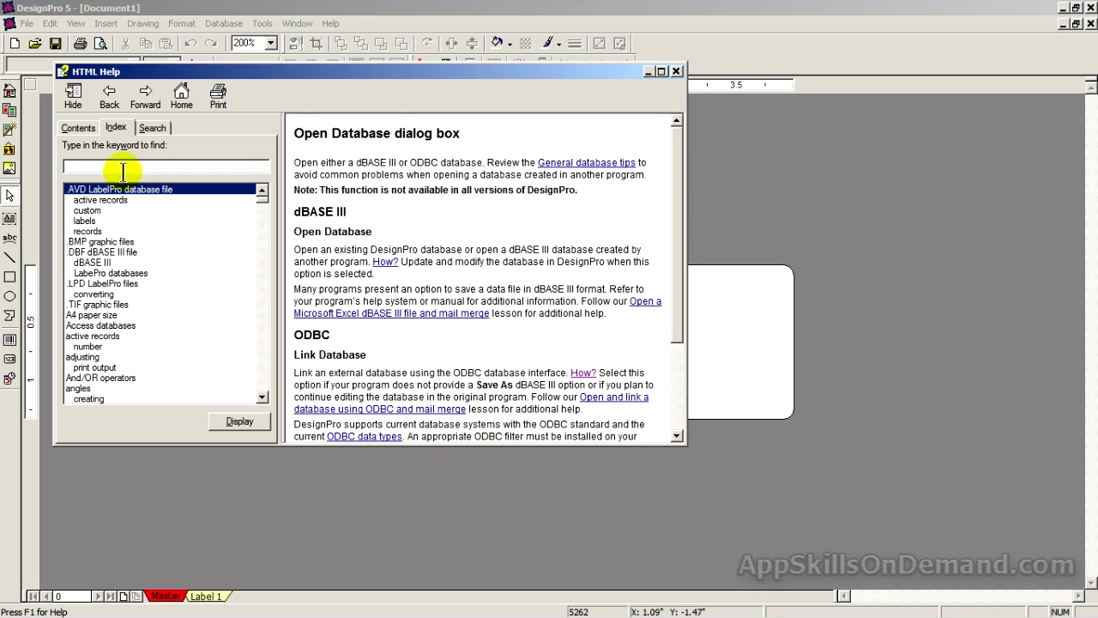
# Read the help topic 'To create a new ODBC data source' under external databases > ODBC, then close Help.
pyautogui.write('ex')
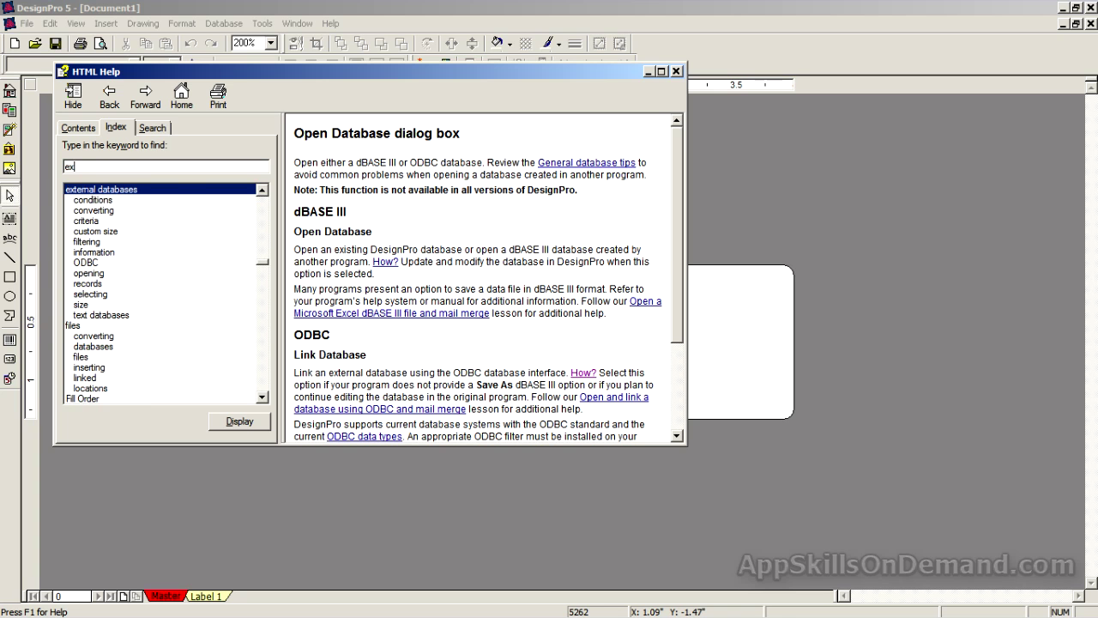
pyautogui.write('ternal')
pyautogui.click(83, 262)
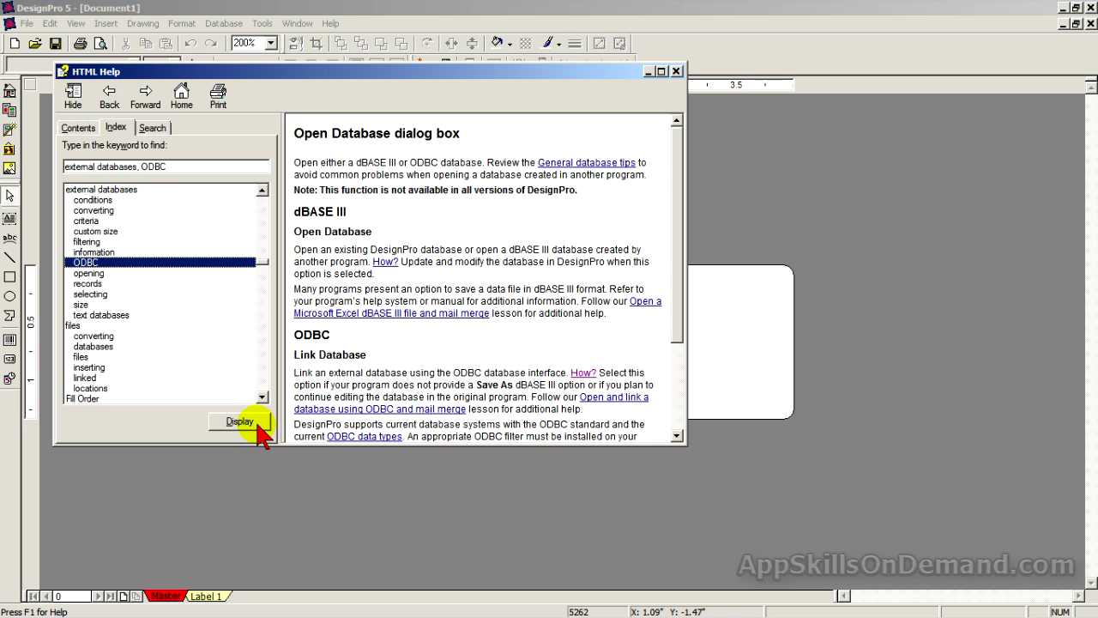
pyautogui.click(241, 421)
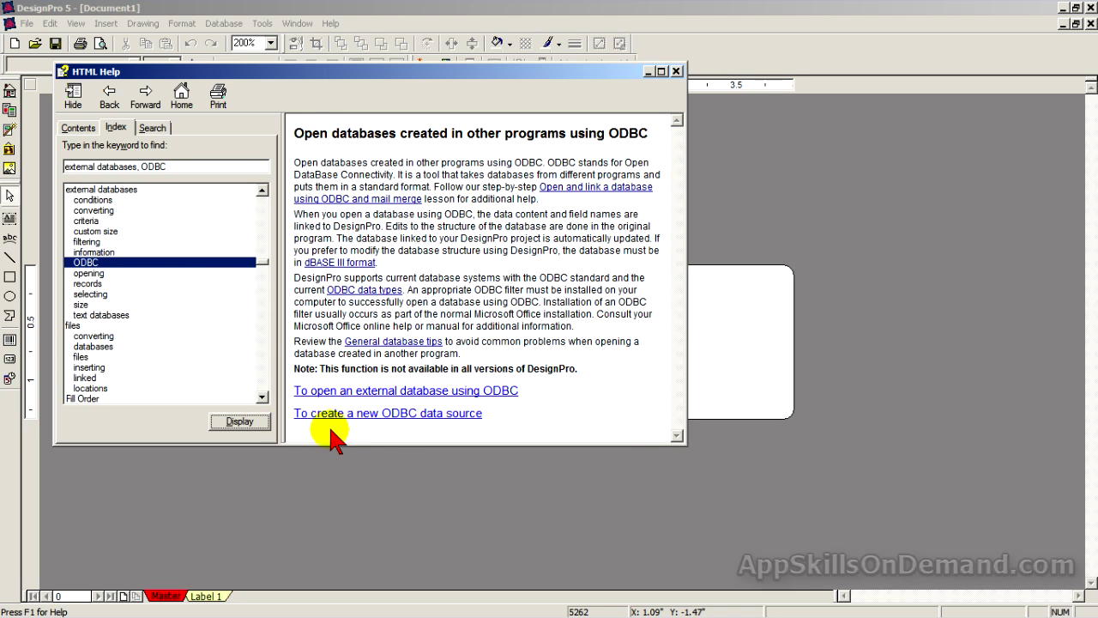
pyautogui.click(439, 419)
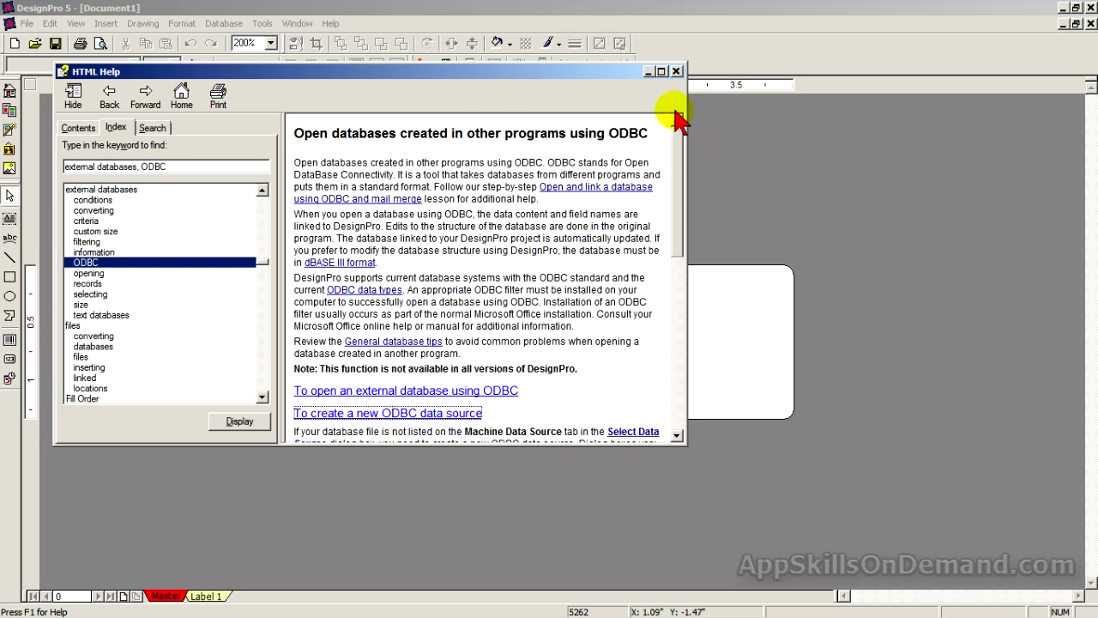
pyautogui.click(660, 72)
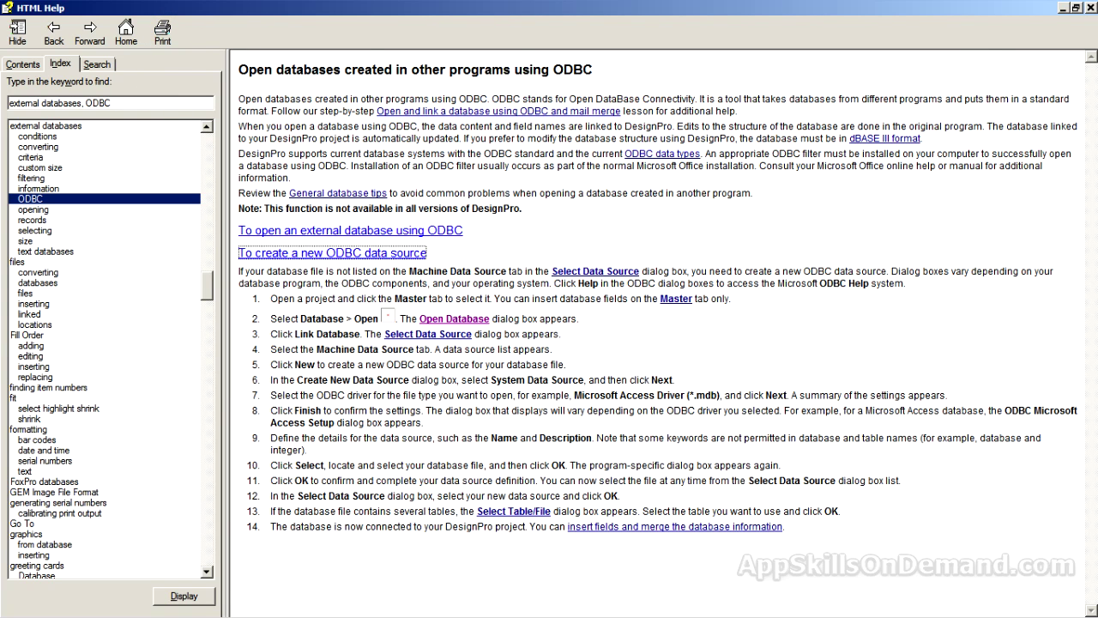
pyautogui.click(1088, 8)
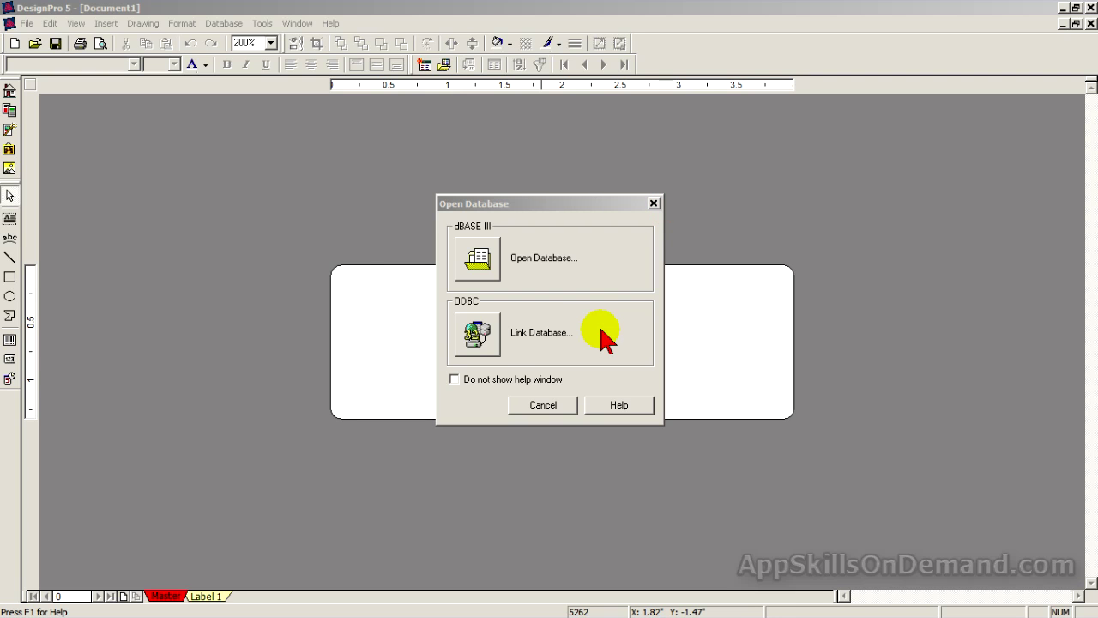
# Start a new machine data source through Link Database and dismiss the administrator-privileges warning.
pyautogui.click(482, 342)
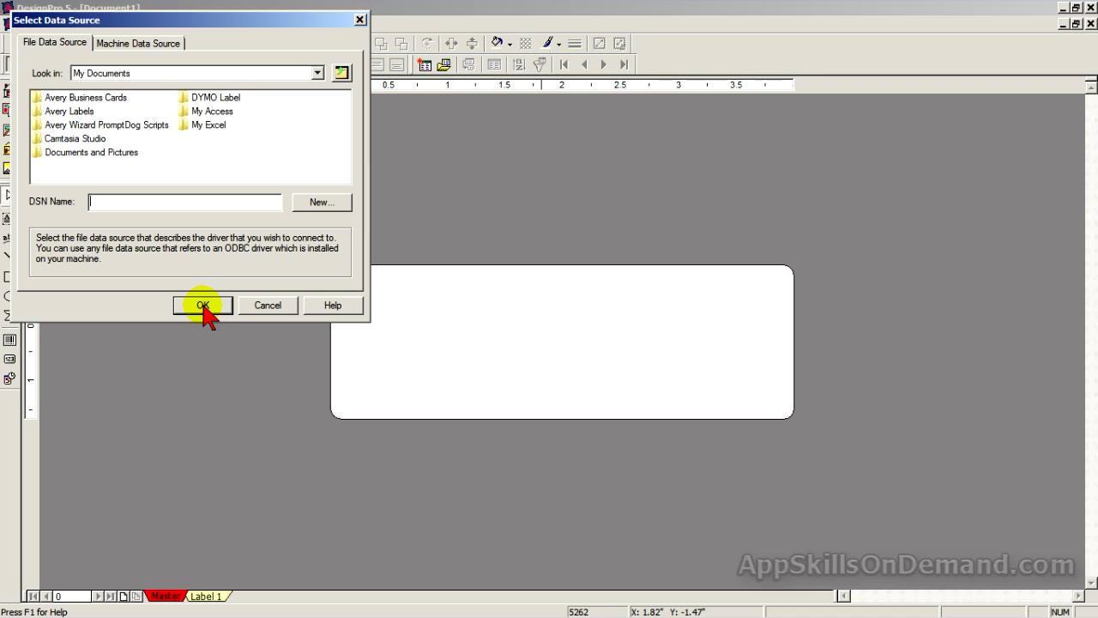
pyautogui.click(161, 53)
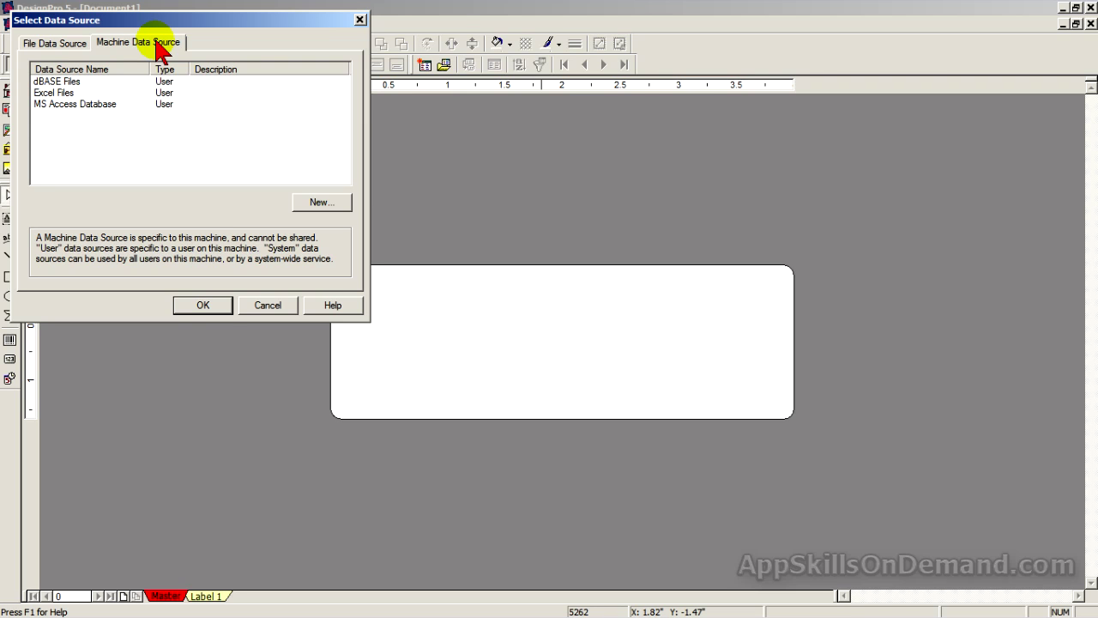
pyautogui.click(322, 203)
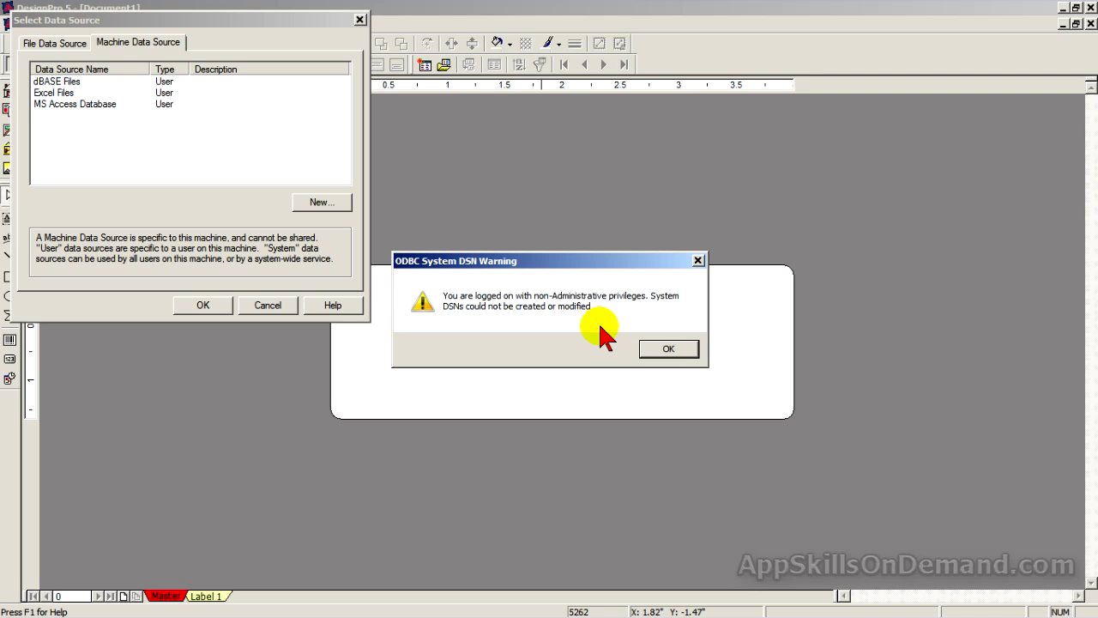
pyautogui.click(669, 349)
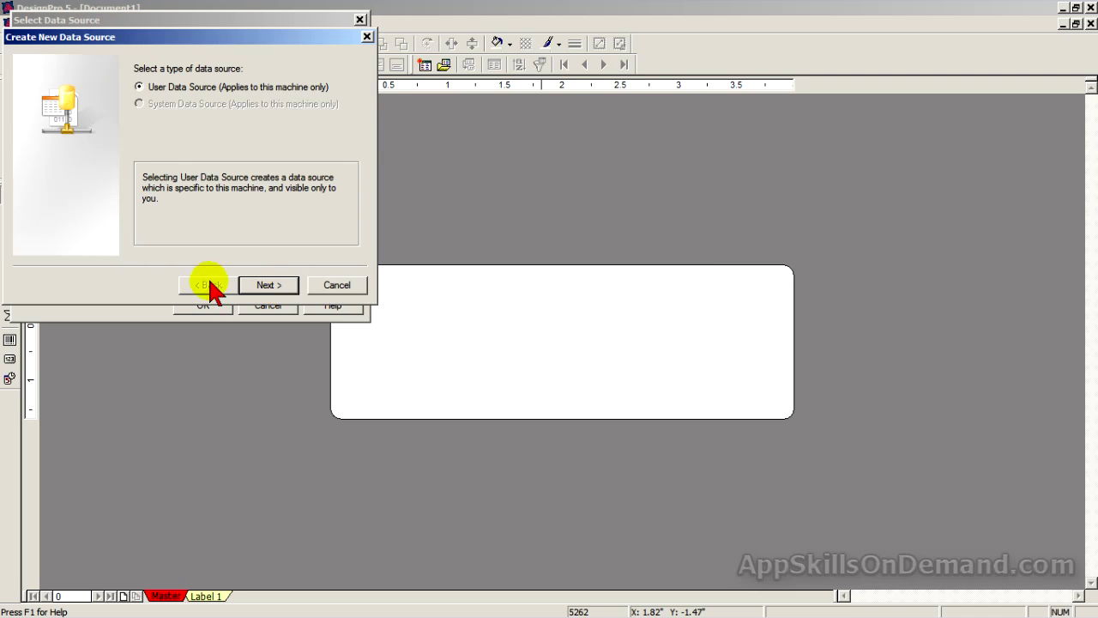
# Create a user data source with the Microsoft Excel Driver and name it 'Excel Parts List 2'.
pyautogui.click(289, 289)
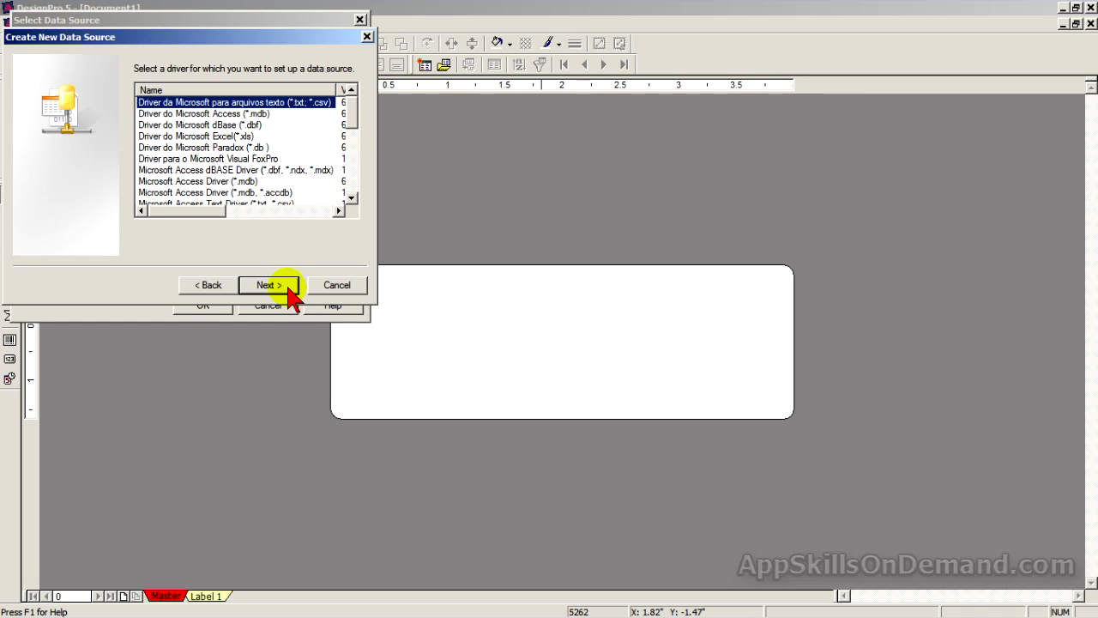
pyautogui.moveTo(351, 118); pyautogui.dragTo(353, 167)
pyautogui.click(316, 161)
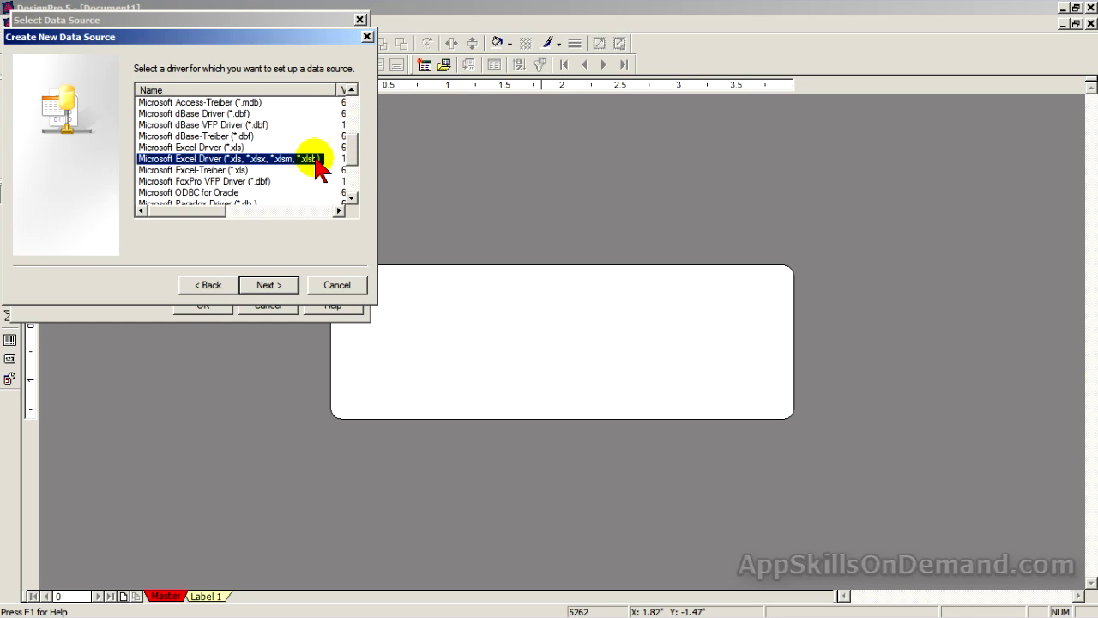
pyautogui.moveTo(223, 213)
pyautogui.mouseDown()
pyautogui.moveTo(253, 215)
pyautogui.moveTo(211, 226)
pyautogui.mouseUp()
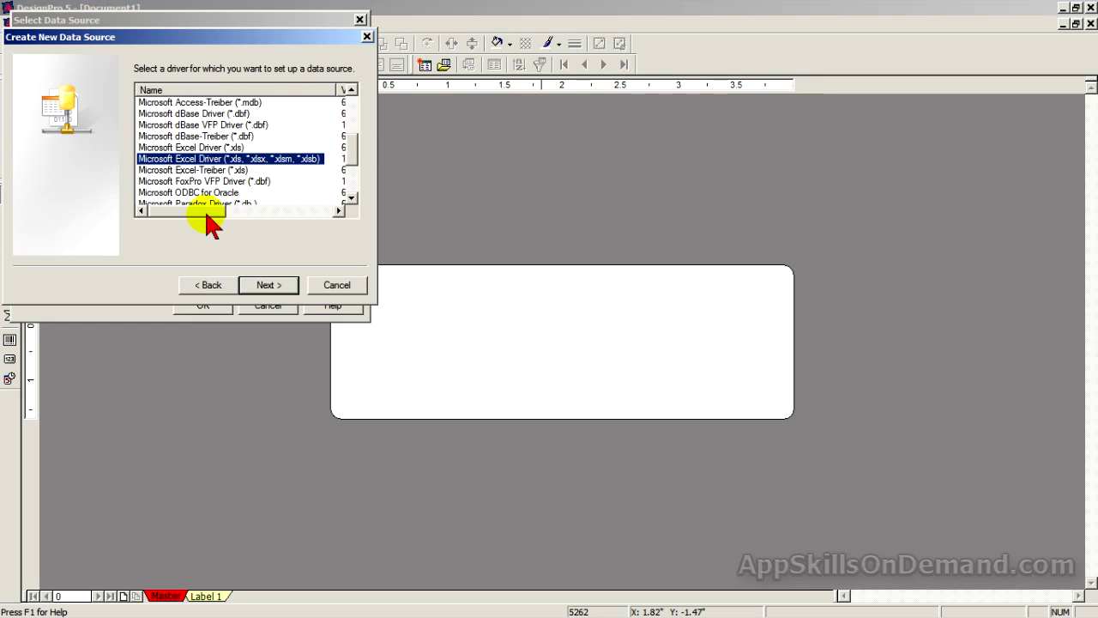
pyautogui.click(270, 286)
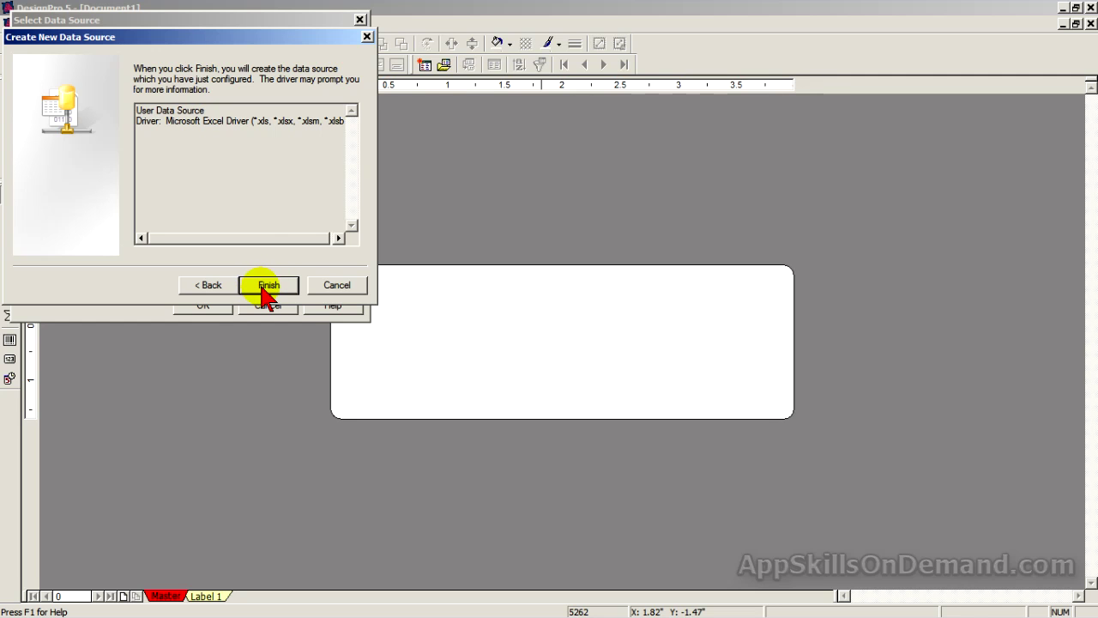
pyautogui.click(267, 291)
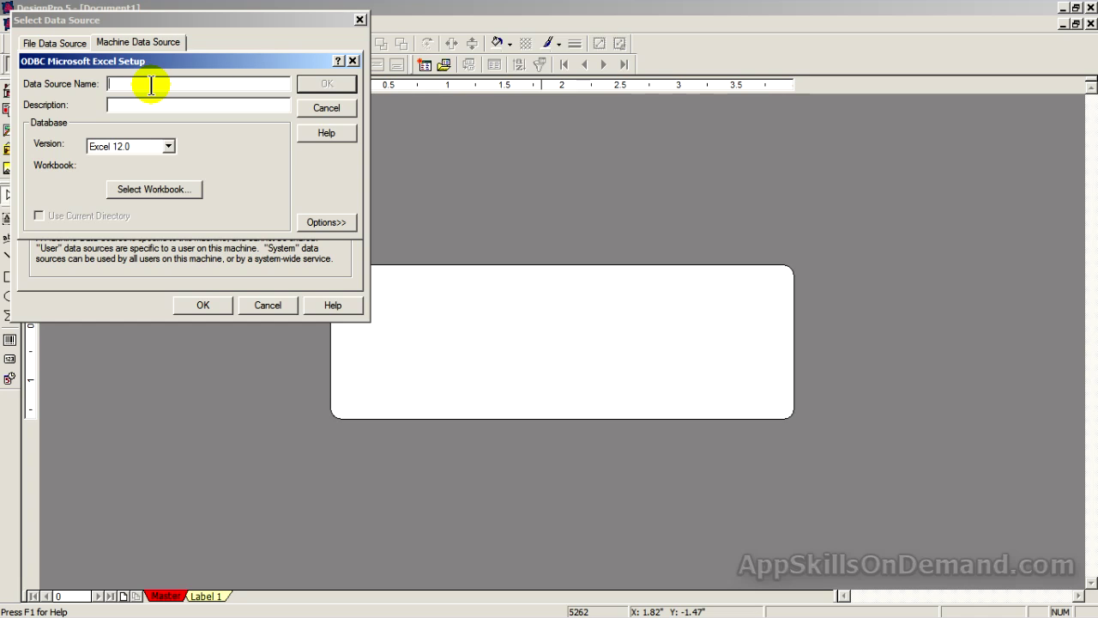
pyautogui.write('Exce')
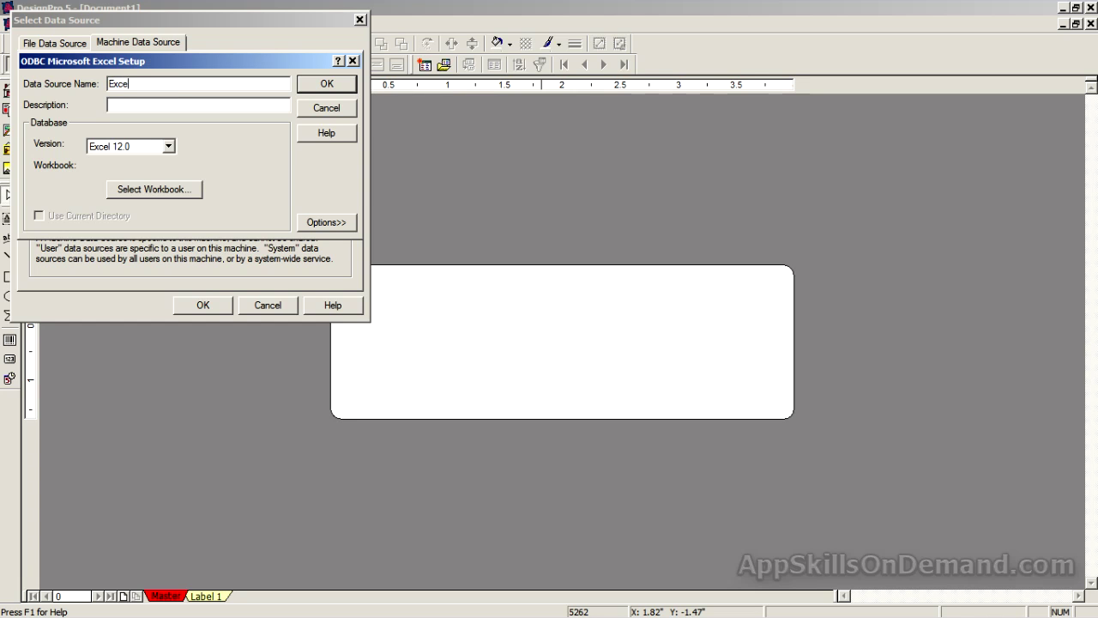
pyautogui.write('l Parts List 2')
# Describe the data source as 'Test parts list 2' and set its version to Excel 97-2000.
pyautogui.click(122, 105)
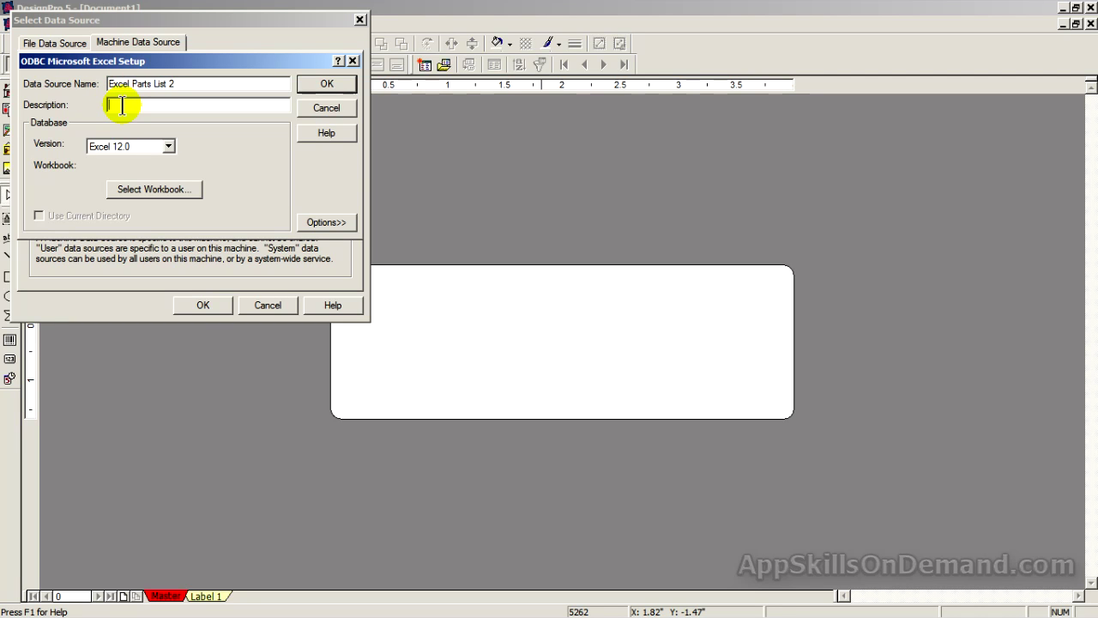
pyautogui.write('Test')
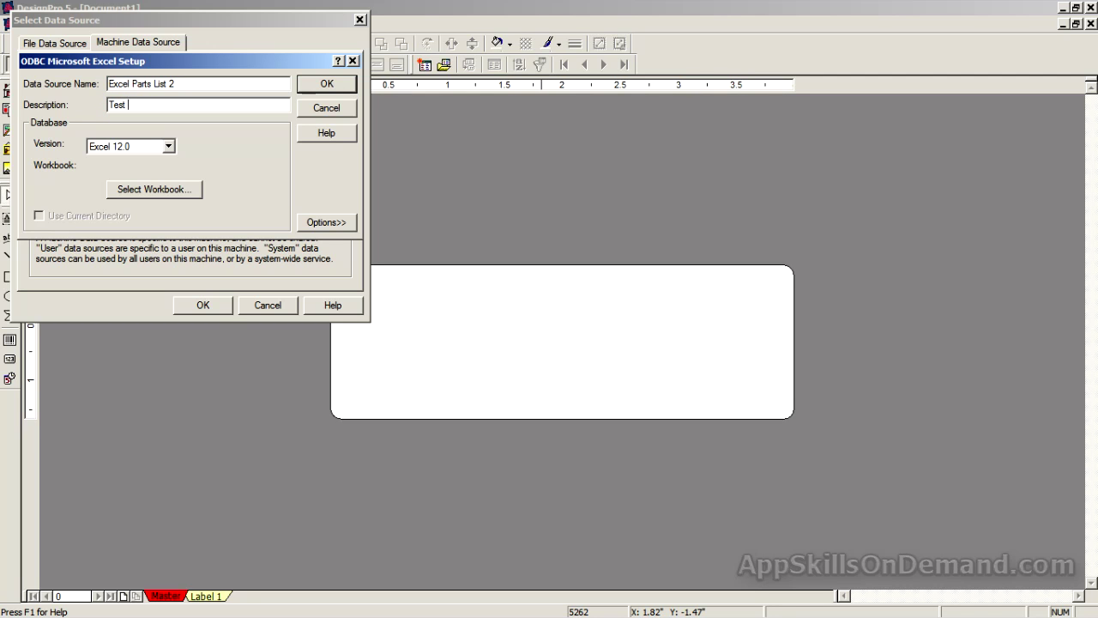
pyautogui.write(' parts list 2')
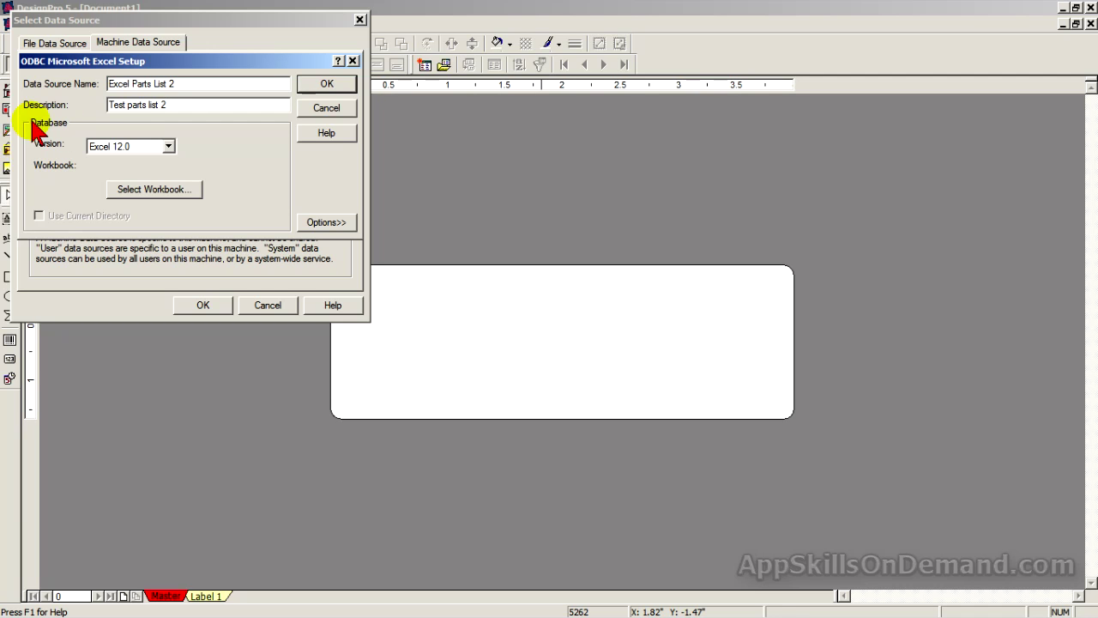
pyautogui.click(169, 147)
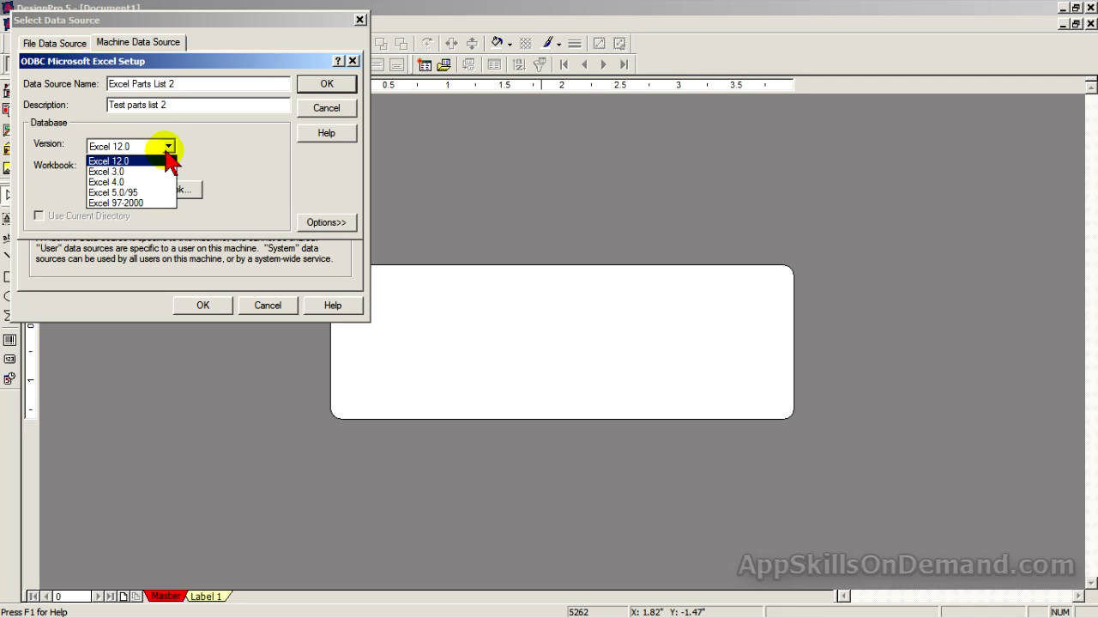
pyautogui.click(153, 204)
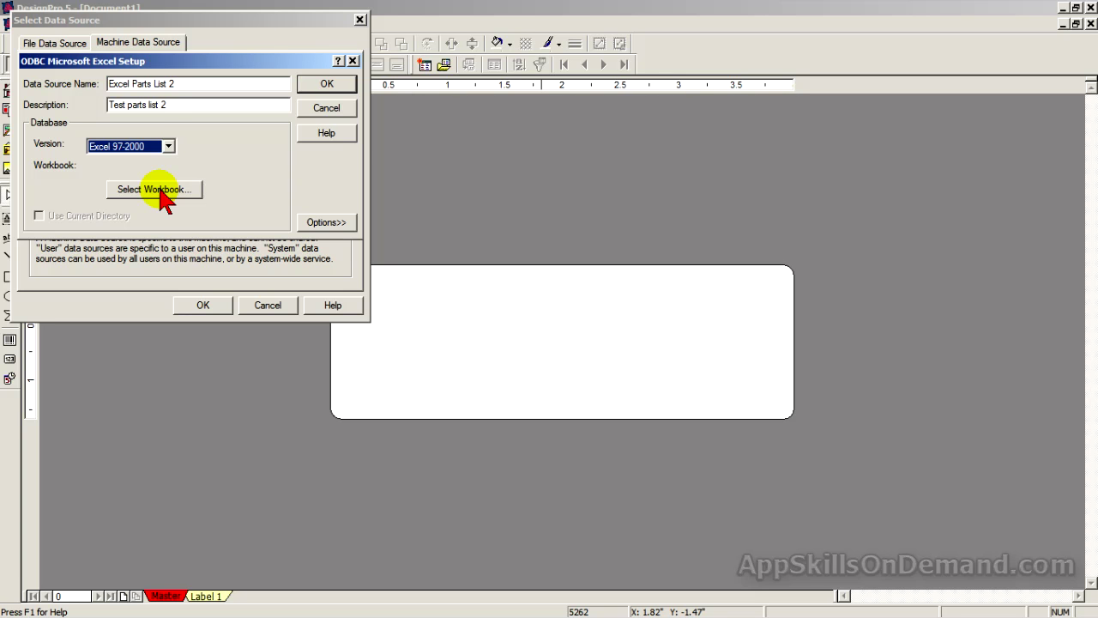
pyautogui.click(163, 197)
# Choose Electronics Parts Test 2.xlsx from Documents > My Excel > inventory folder as the workbook.
pyautogui.click(311, 91)
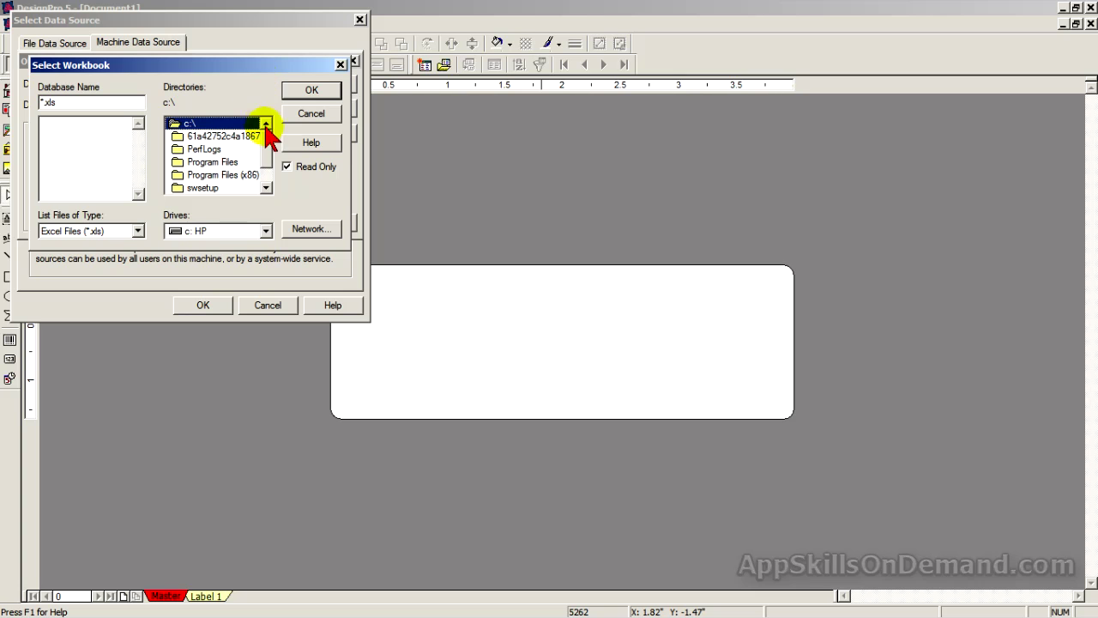
pyautogui.scroll(-1, 267, 145)
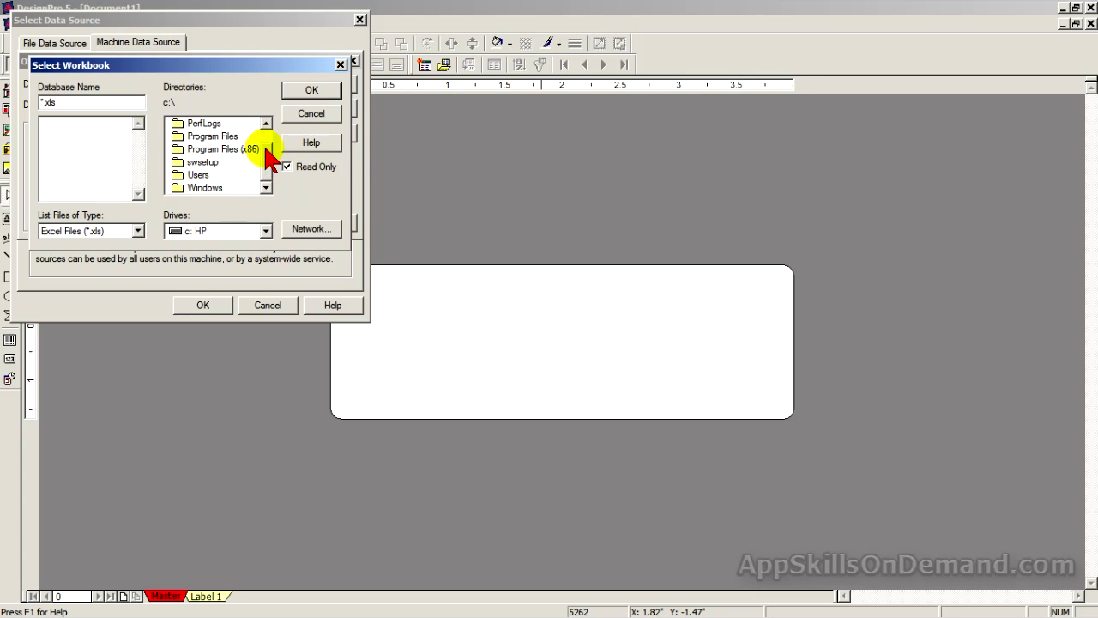
pyautogui.doubleClick(180, 173)
pyautogui.doubleClick(179, 167)
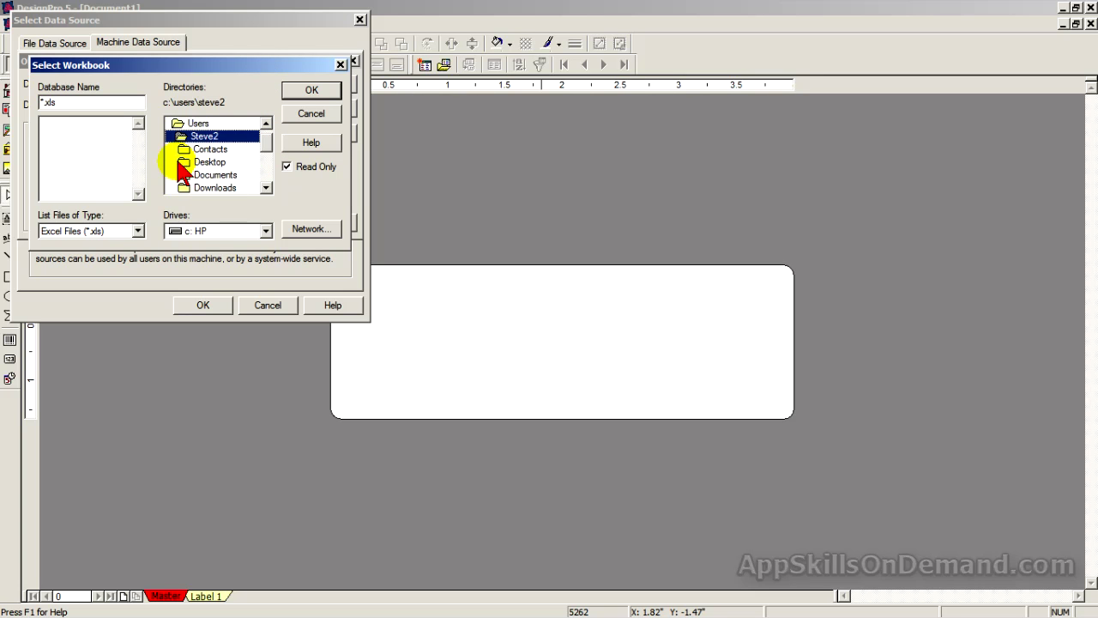
pyautogui.doubleClick(182, 177)
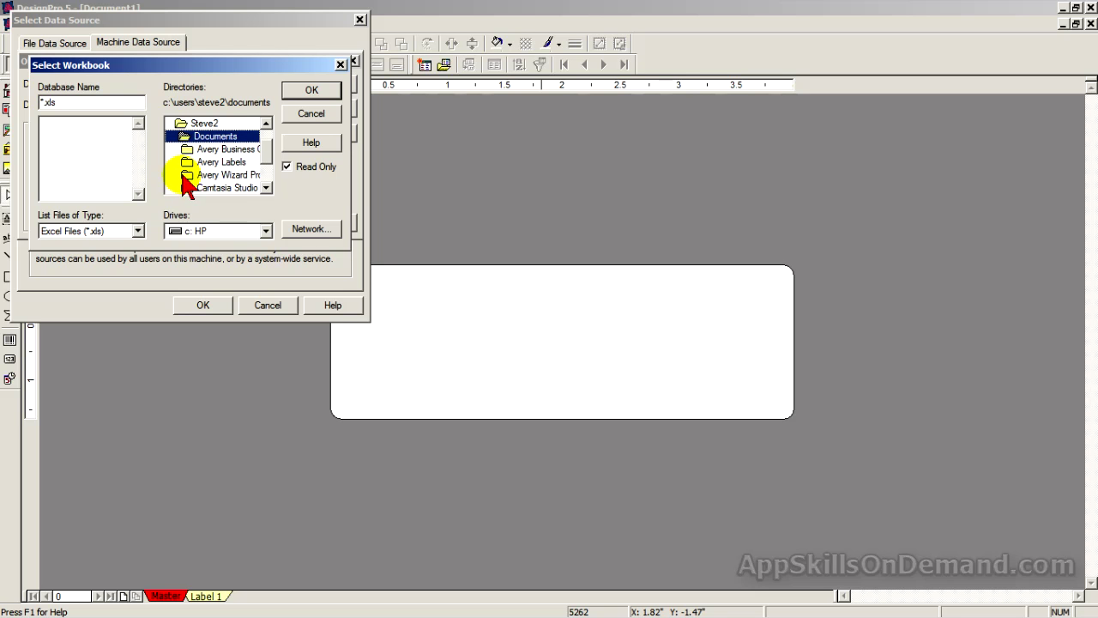
pyautogui.scroll(-2, 265, 172)
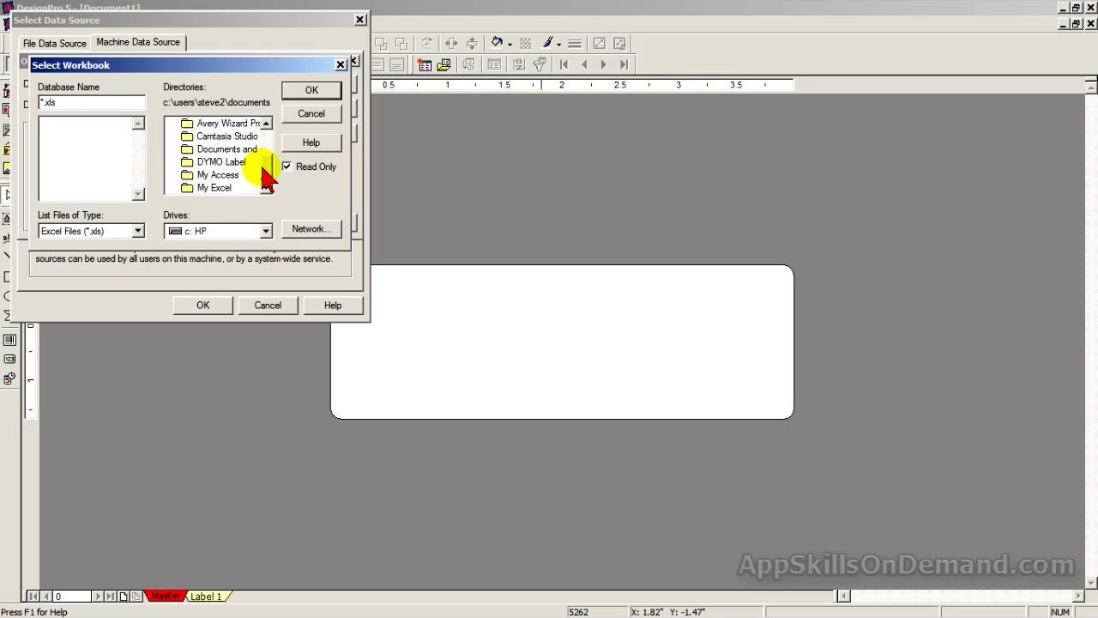
pyautogui.doubleClick(214, 187)
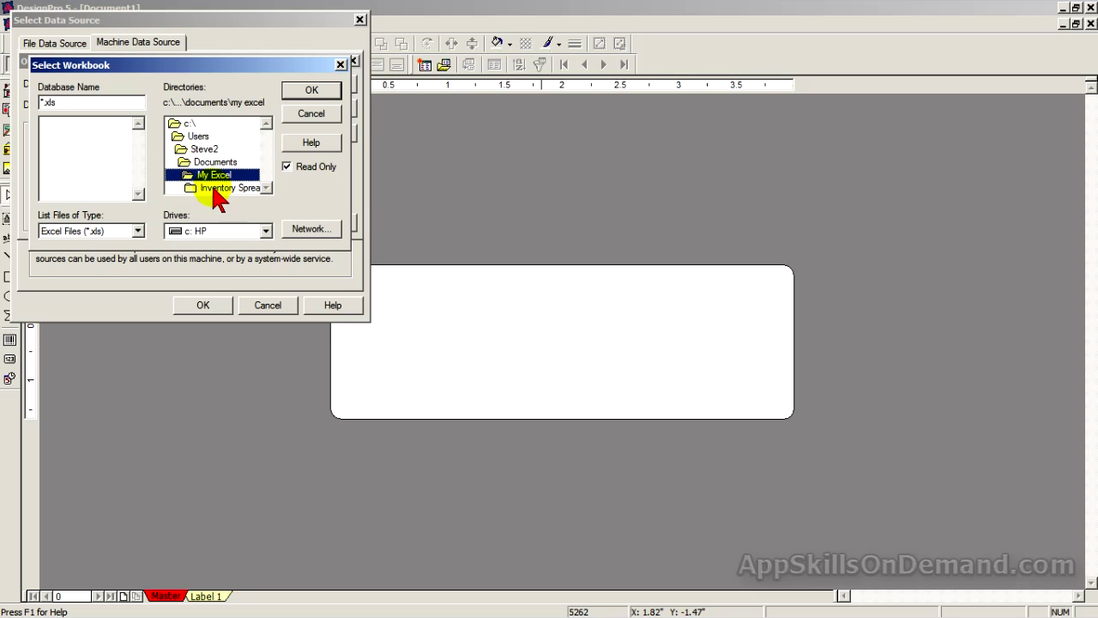
pyautogui.doubleClick(216, 188)
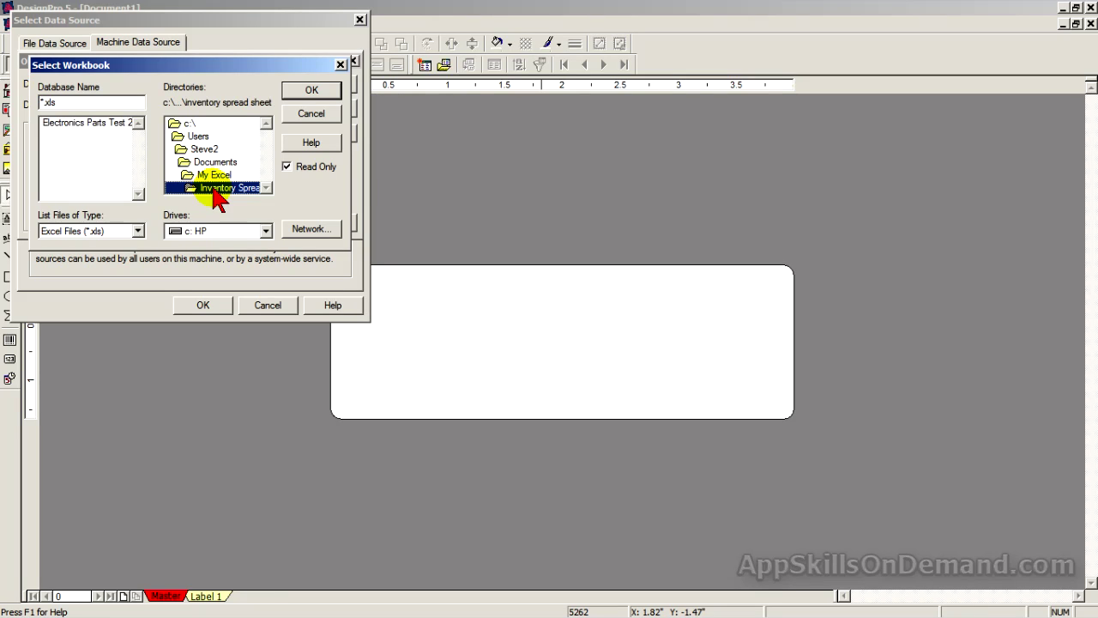
pyautogui.click(111, 128)
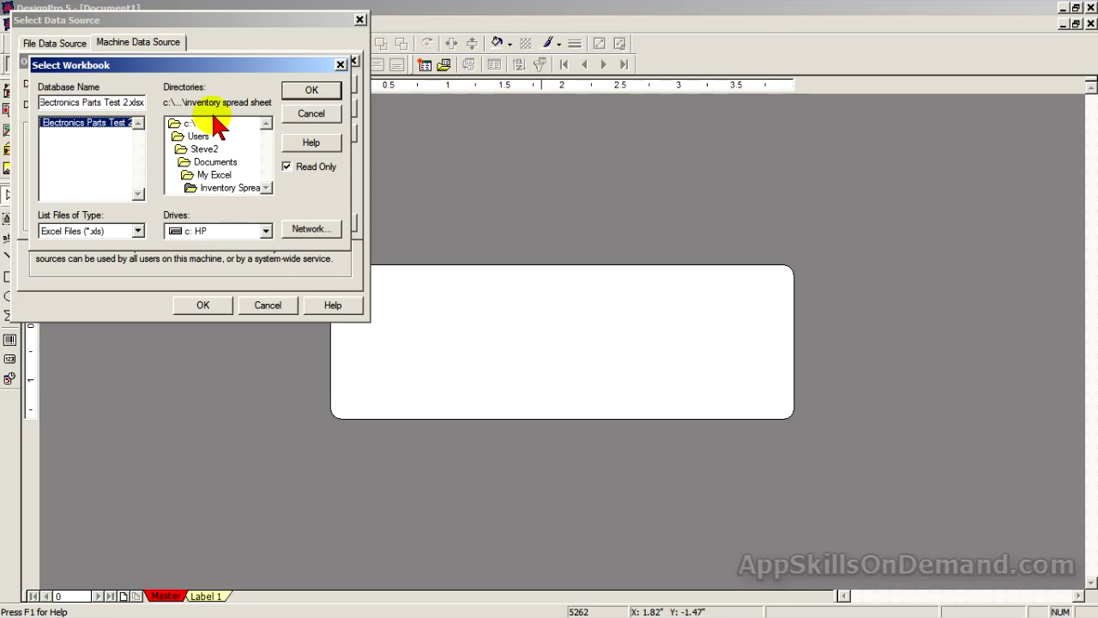
pyautogui.click(300, 93)
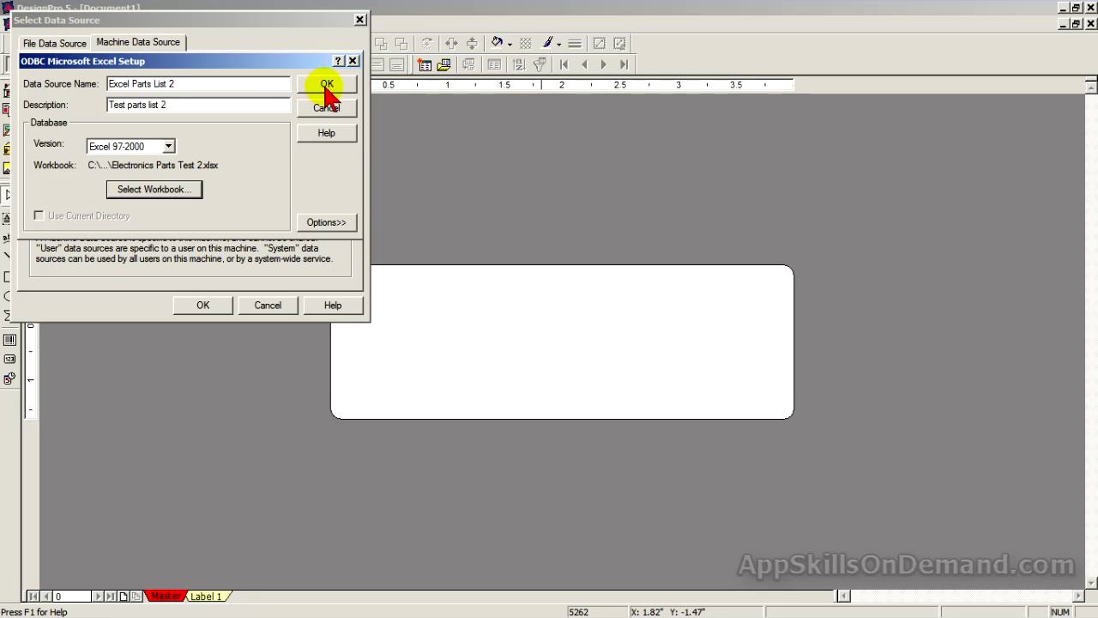
# Save the Excel Parts List 2 data source and link the label to it.
pyautogui.click(327, 86)
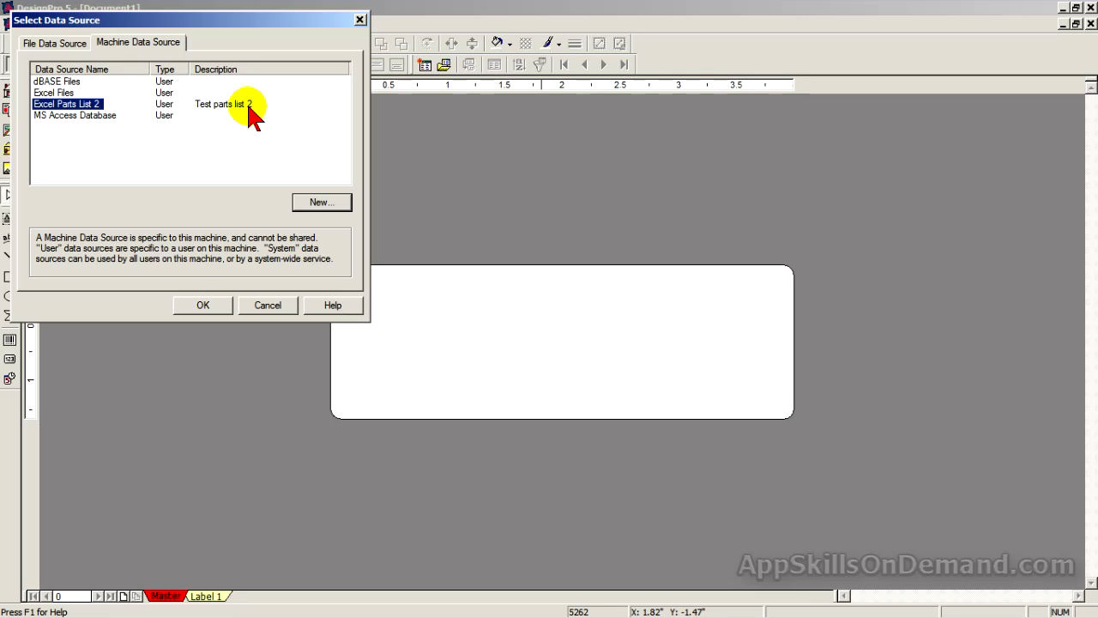
pyautogui.click(203, 306)
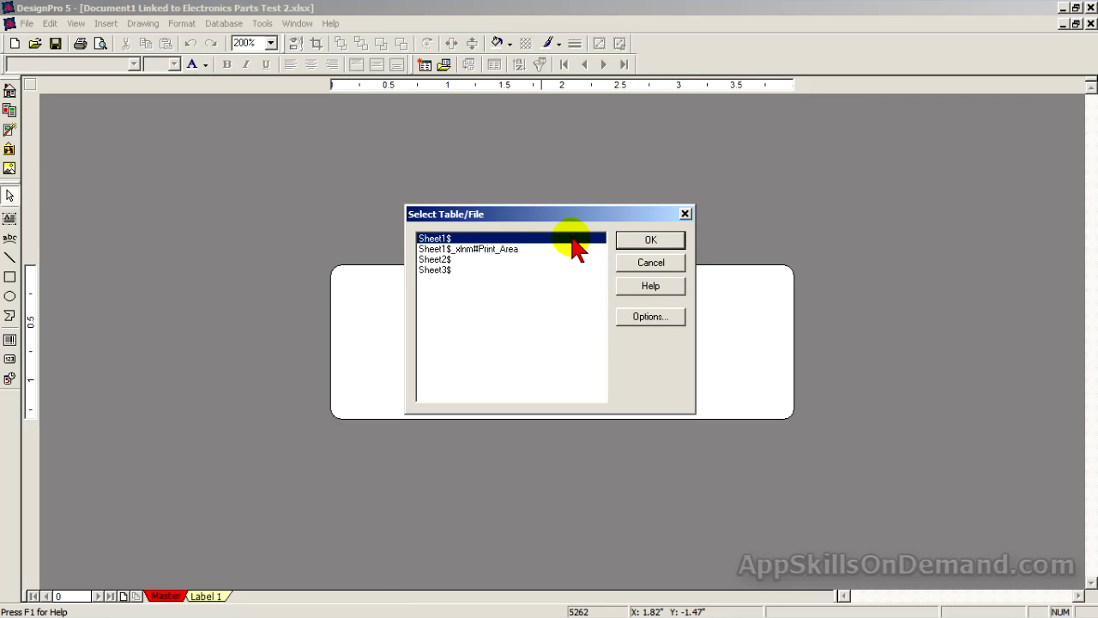
# Use Sheet1$ as the label's table and move Database Options to the right of the label.
pyautogui.click(649, 241)
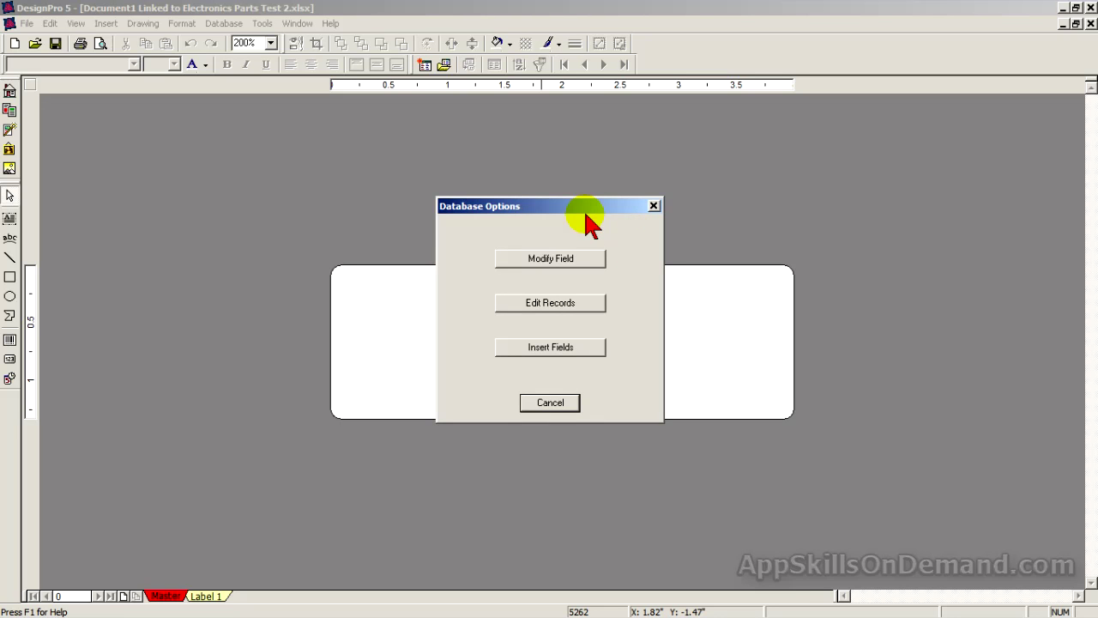
pyautogui.moveTo(588, 215); pyautogui.dragTo(914, 129)
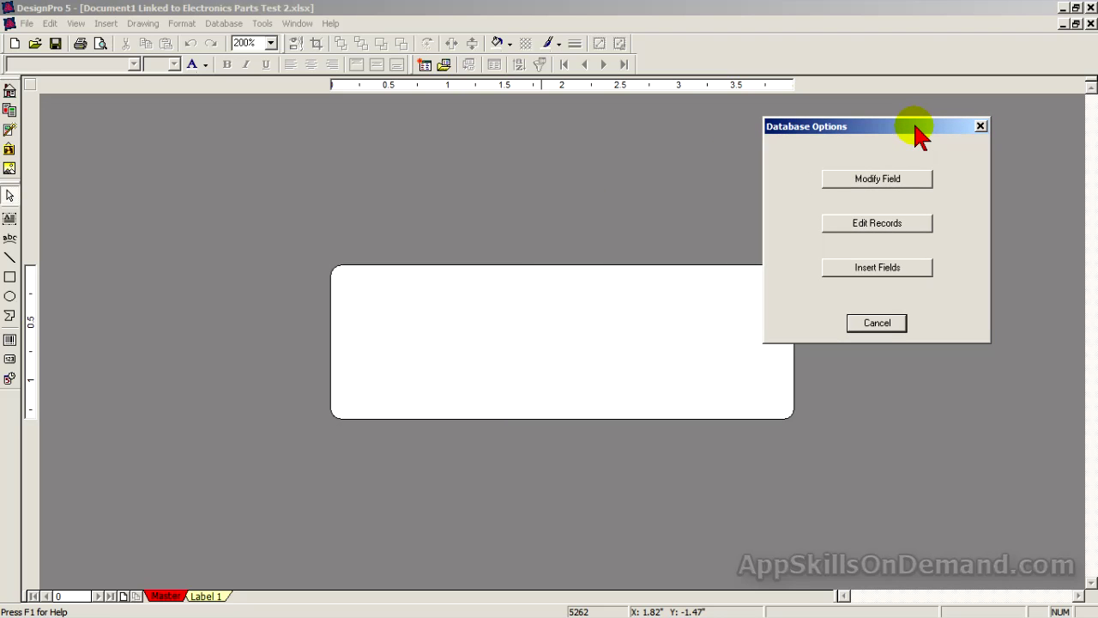